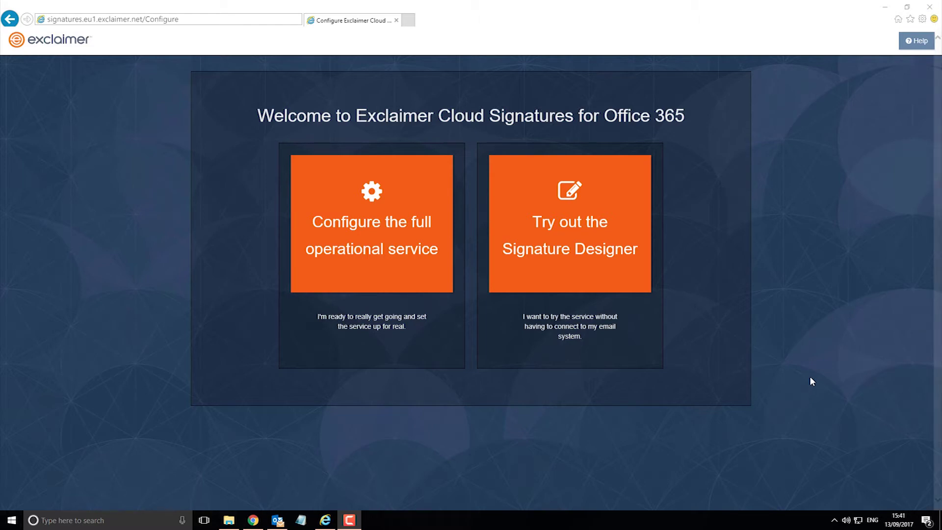
Choose 'Configure the full operational service' on the Exclaimer welcome page.
{"action": "left_click", "coordinate": [385, 251]}
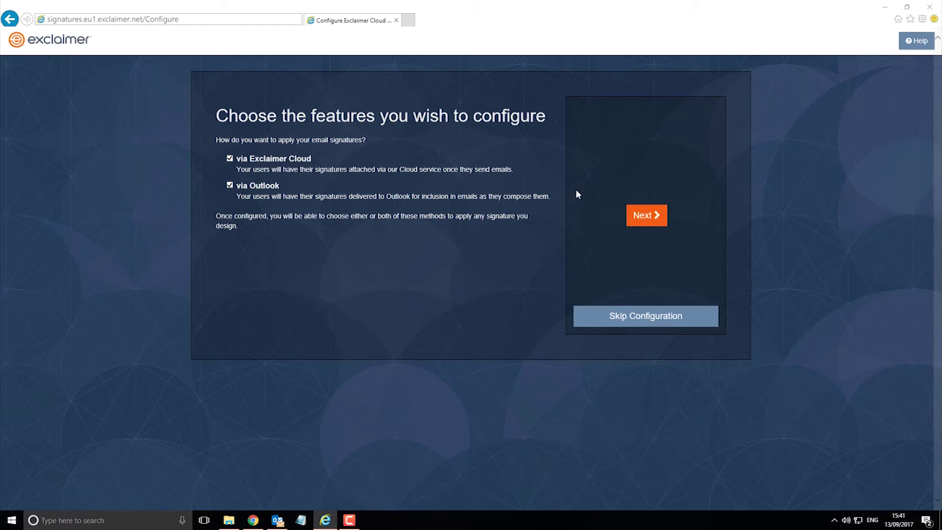
Keep Exclaimer Cloud and Outlook delivery, and enter domain wholewheatglobal.onmicrosoft.com.
{"action": "left_click", "coordinate": [644, 215]}
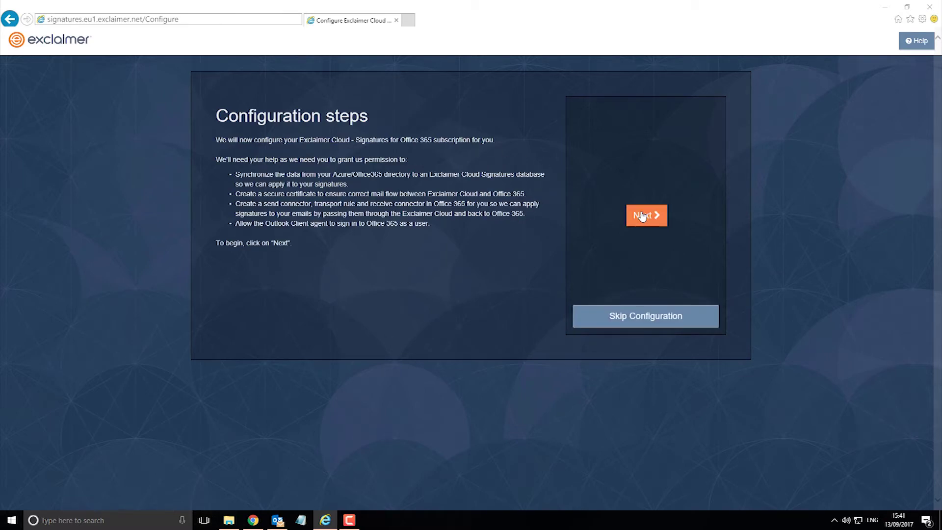
{"action": "left_click", "coordinate": [643, 216]}
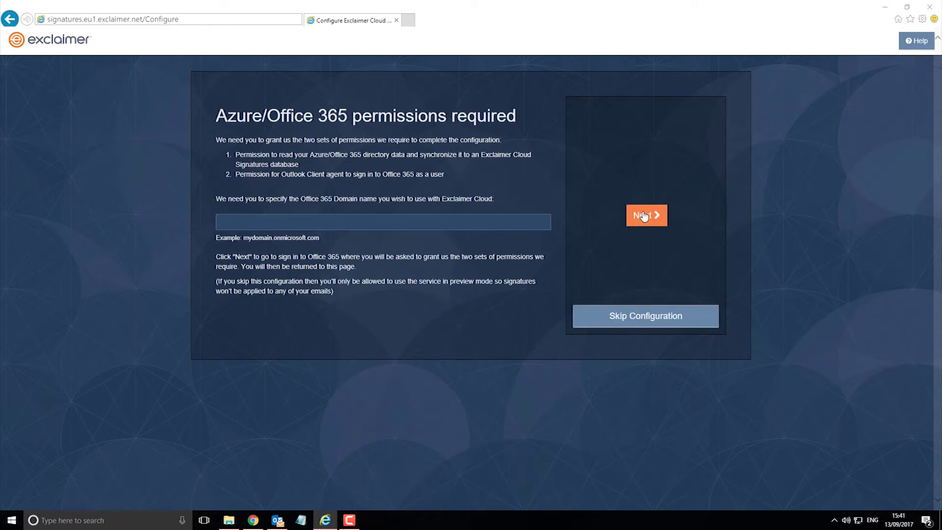
{"action": "left_click", "coordinate": [380, 221]}
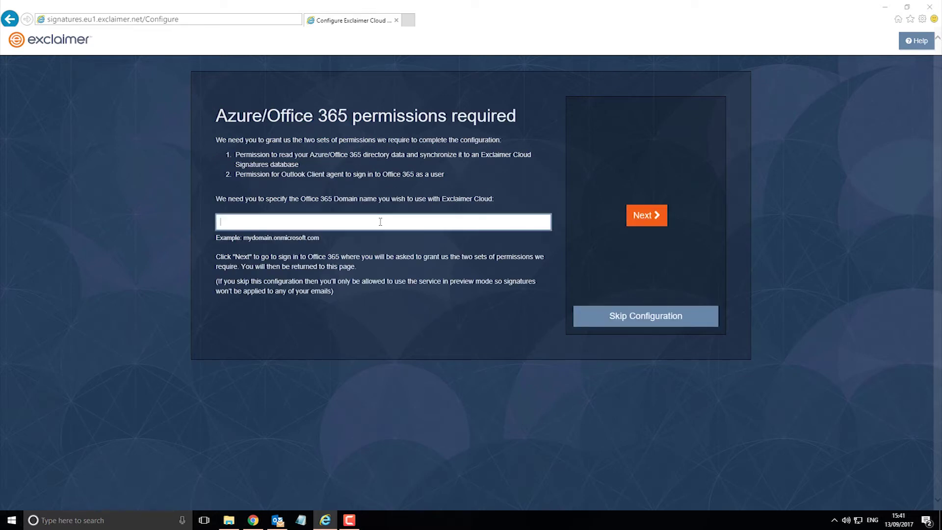
{"action": "type", "text": "whole"}
{"action": "type", "text": "wheat"}
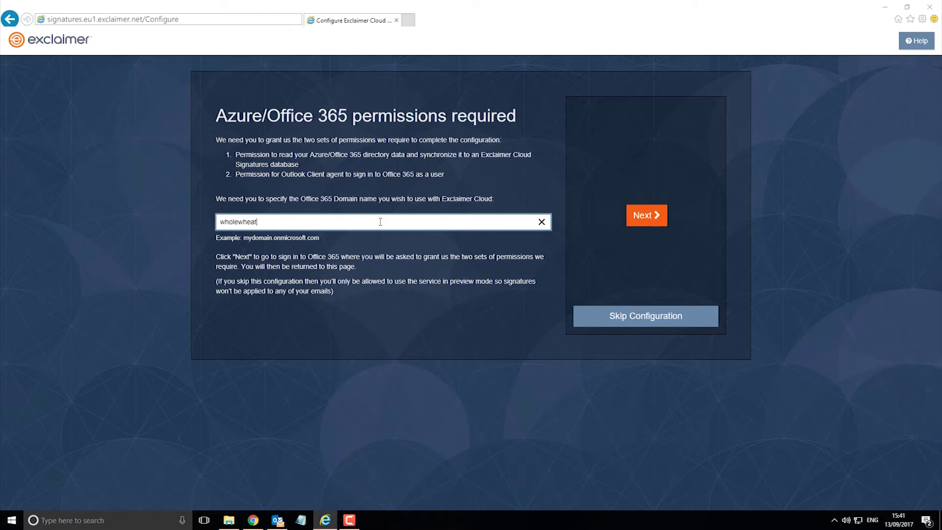
{"action": "type", "text": "glo"}
{"action": "type", "text": "bal.onmicros"}
{"action": "type", "text": "oft.com"}
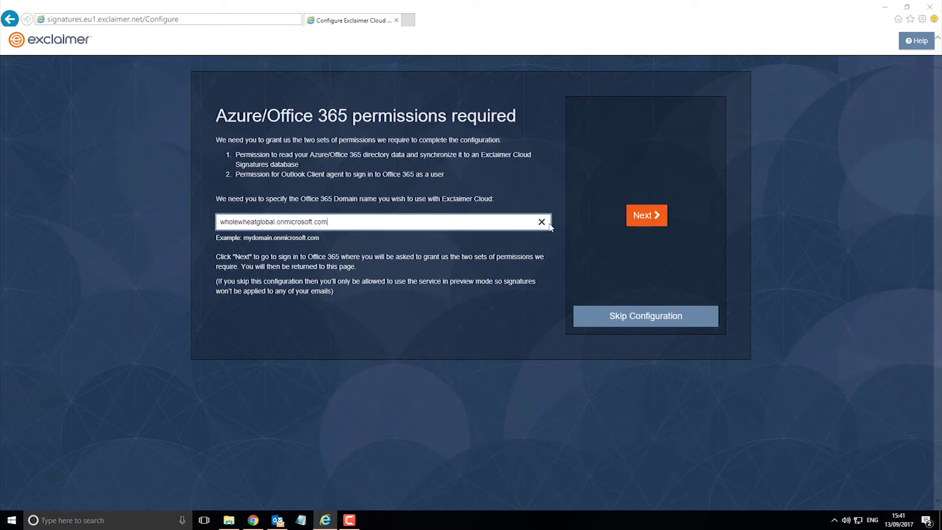
{"action": "left_click", "coordinate": [650, 219]}
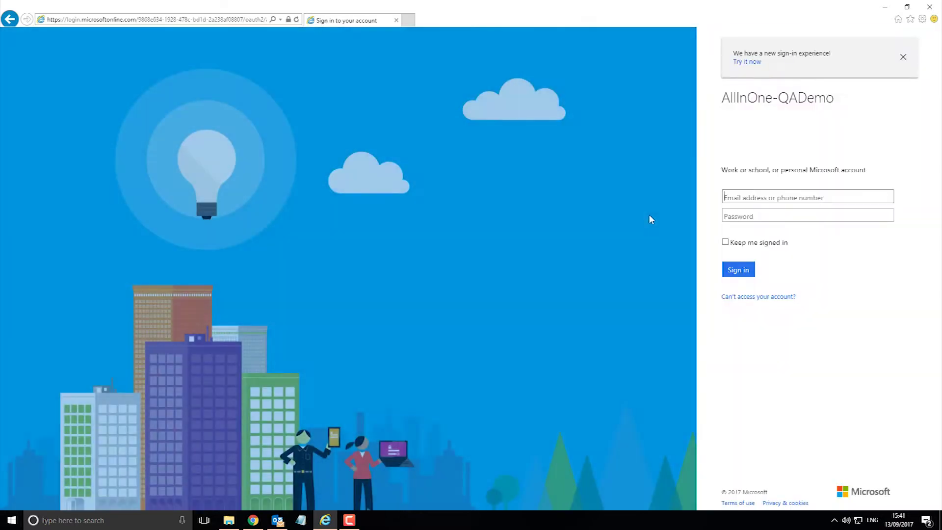
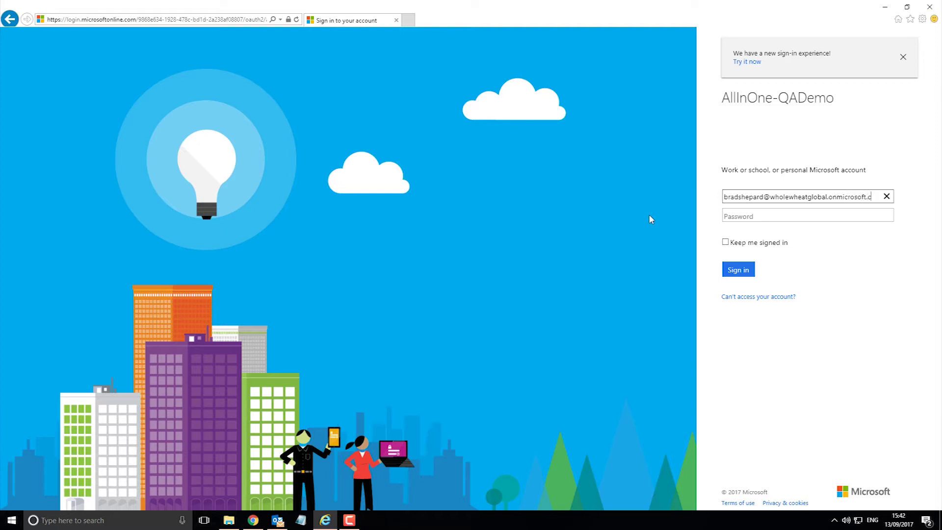
Sign in as the admin and accept the directory read and read/write permissions.
{"action": "key", "text": "Tab"}
{"action": "type", "text": "*****"}
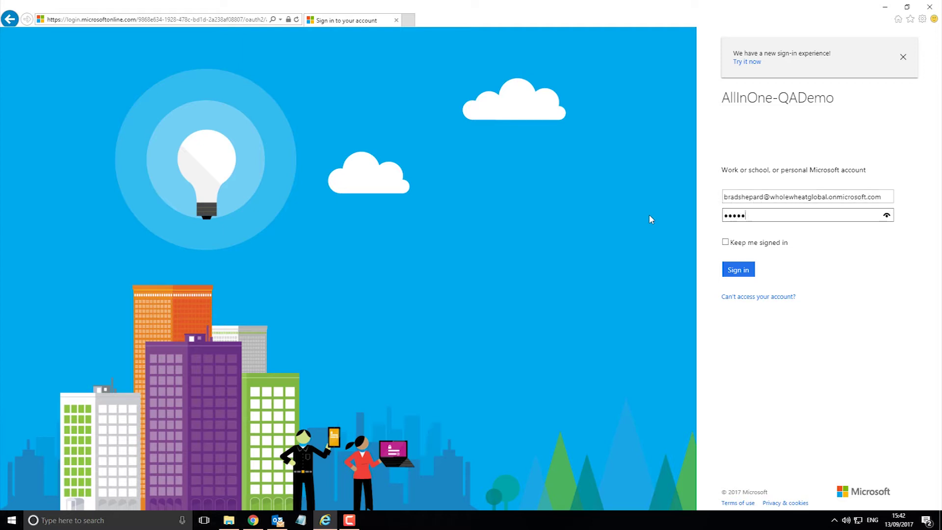
{"action": "type", "text": "***"}
{"action": "key", "text": "Return"}
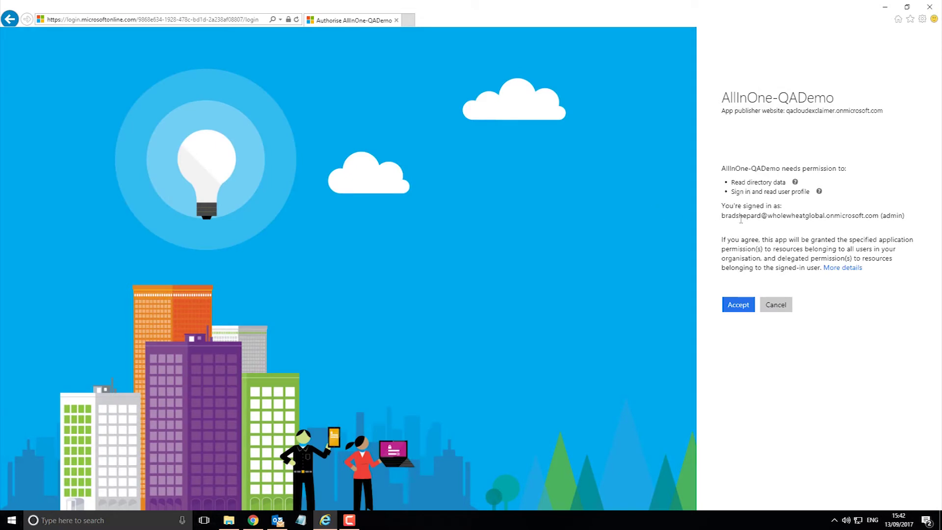
{"action": "left_click", "coordinate": [736, 306]}
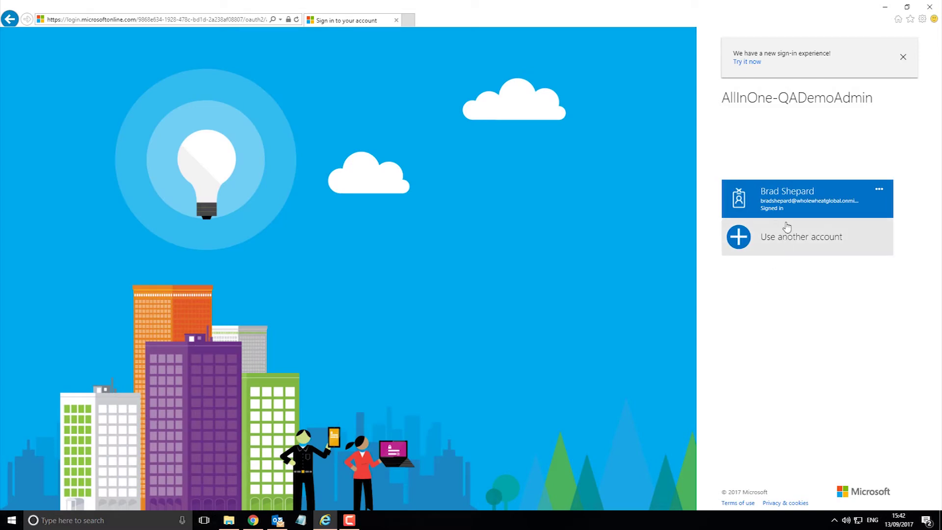
{"action": "left_click", "coordinate": [799, 197]}
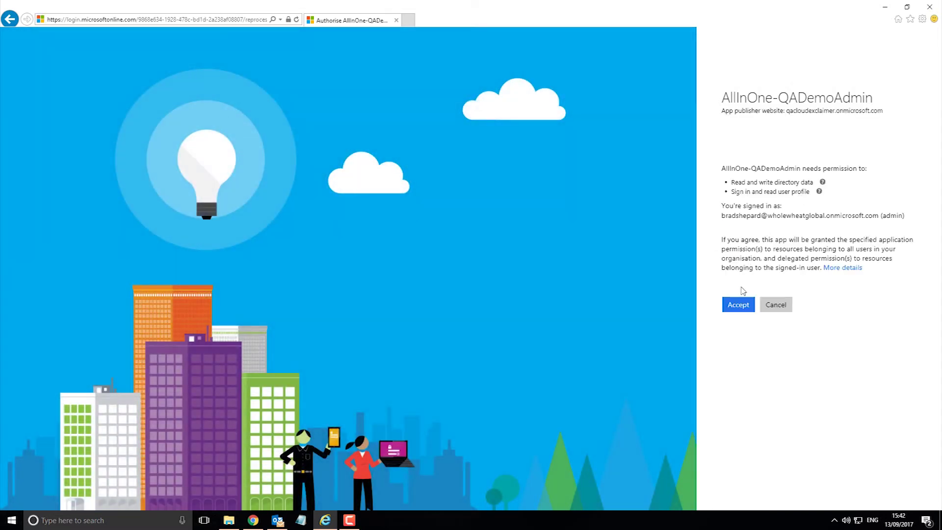
{"action": "left_click", "coordinate": [743, 305]}
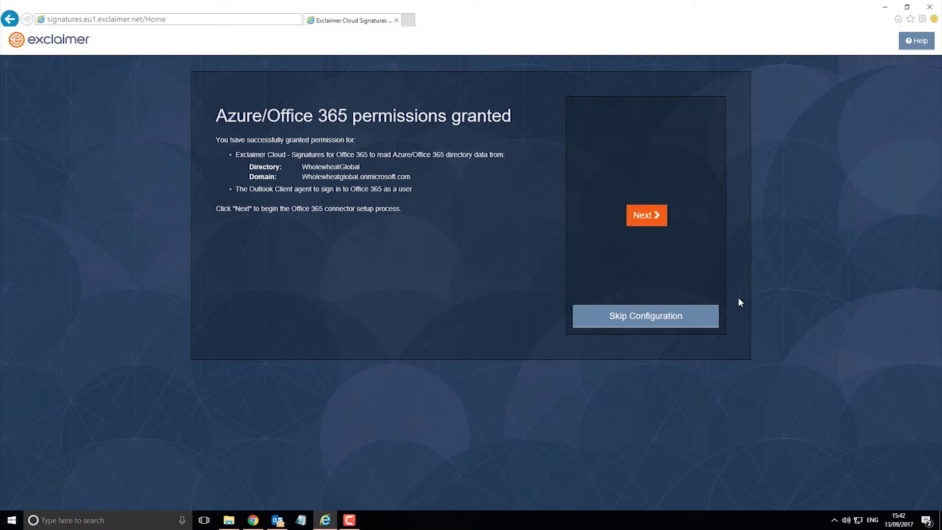
Submit the administrator user name and password in the Office 365 connector setup.
{"action": "left_click", "coordinate": [647, 217]}
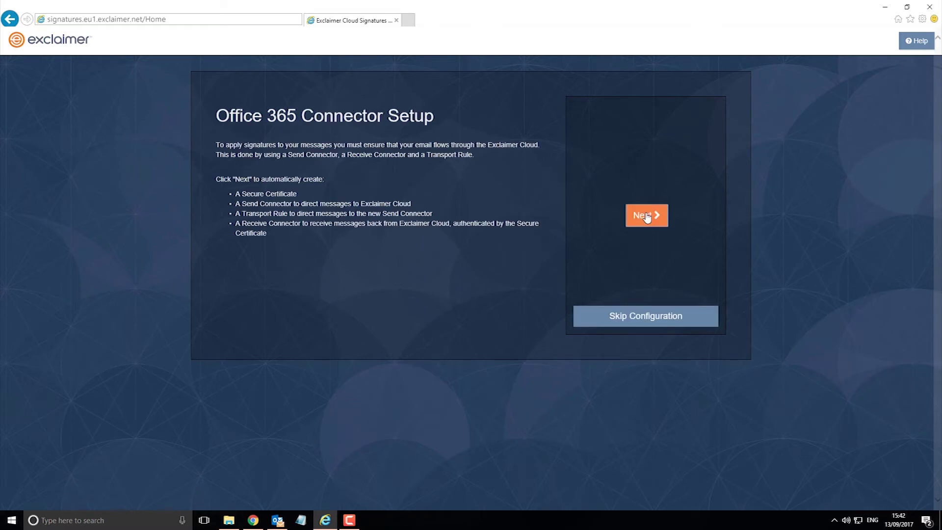
{"action": "left_click", "coordinate": [647, 217]}
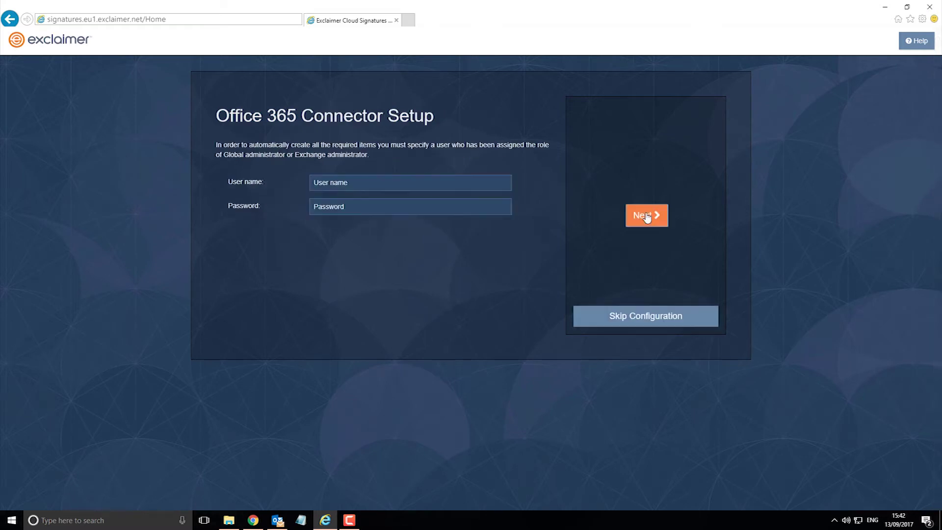
{"action": "left_click", "coordinate": [417, 185]}
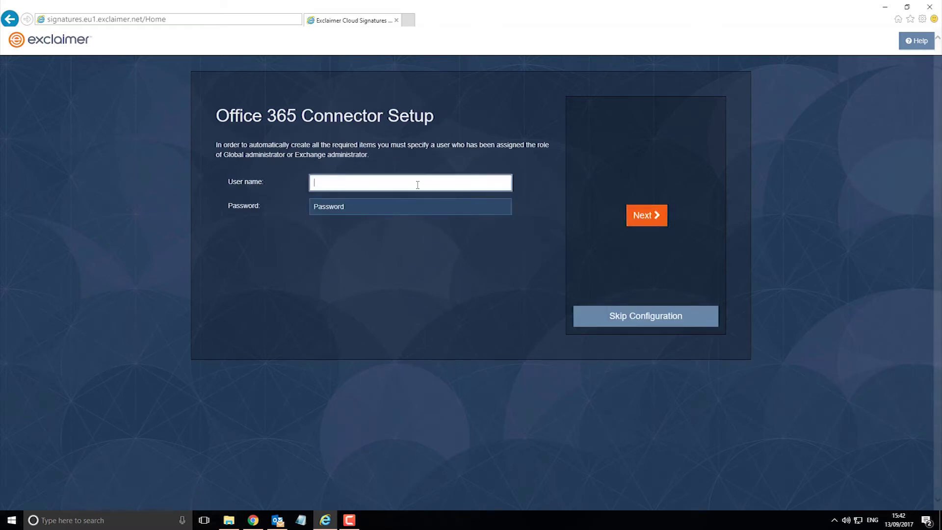
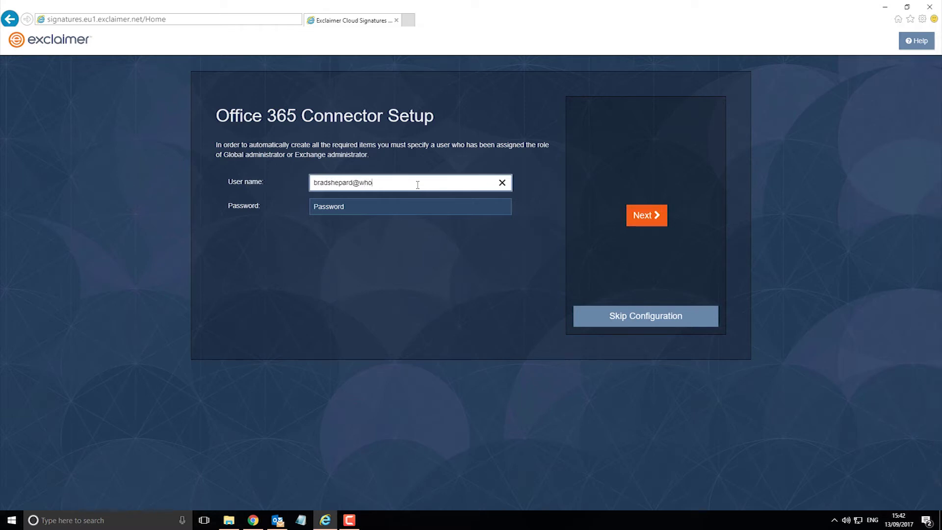
{"action": "key", "text": "Tab"}
{"action": "type", "text": "••••"}
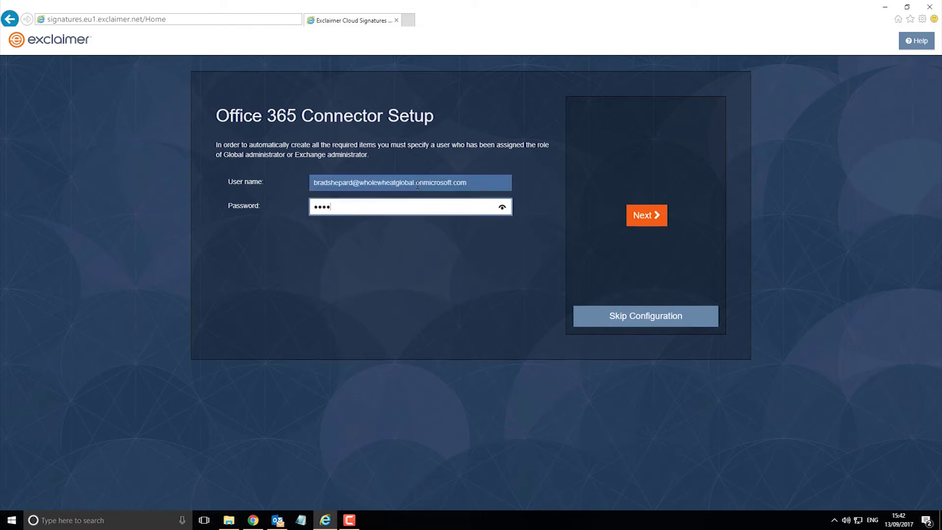
{"action": "type", "text": "••••"}
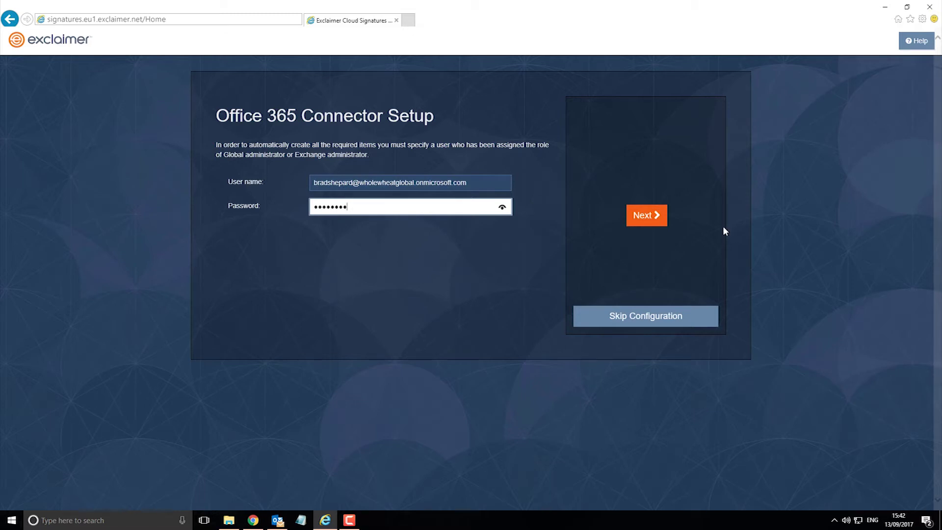
{"action": "left_click", "coordinate": [660, 221]}
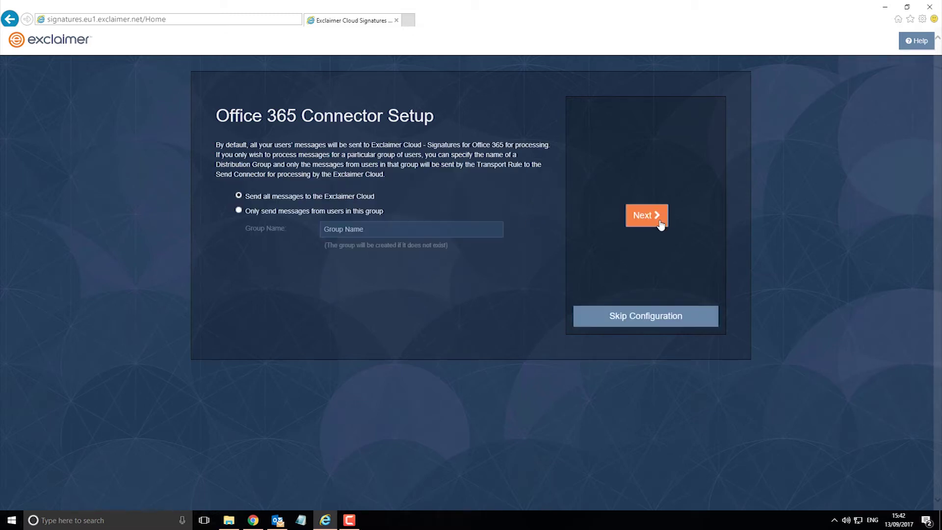
Limit processing to the 'Exclaimer test' group and create the connectors and transport rule.
{"action": "left_click", "coordinate": [340, 213]}
{"action": "left_click", "coordinate": [361, 226]}
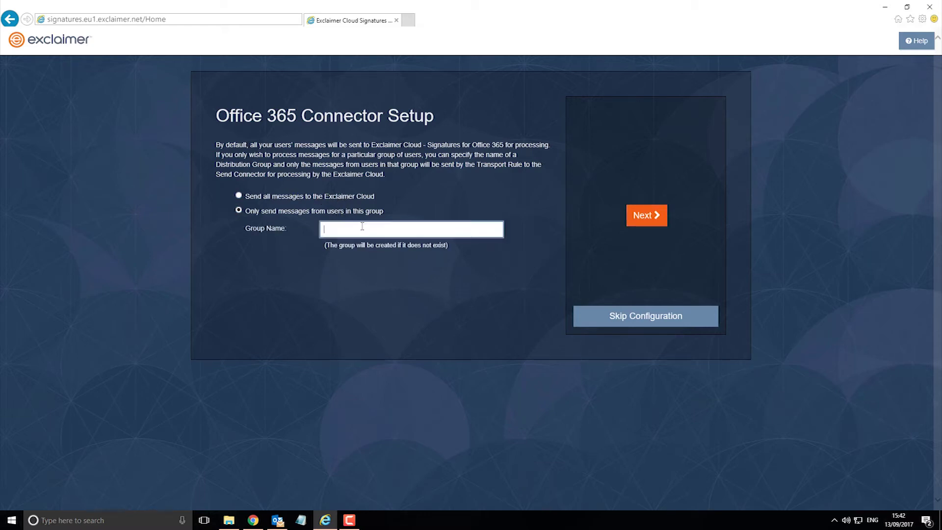
{"action": "type", "text": "Exclaime"}
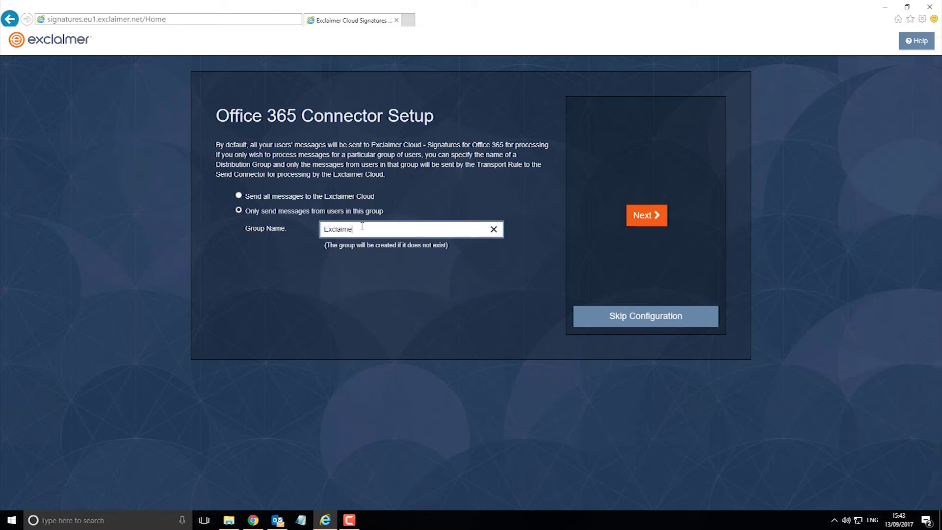
{"action": "type", "text": "r test"}
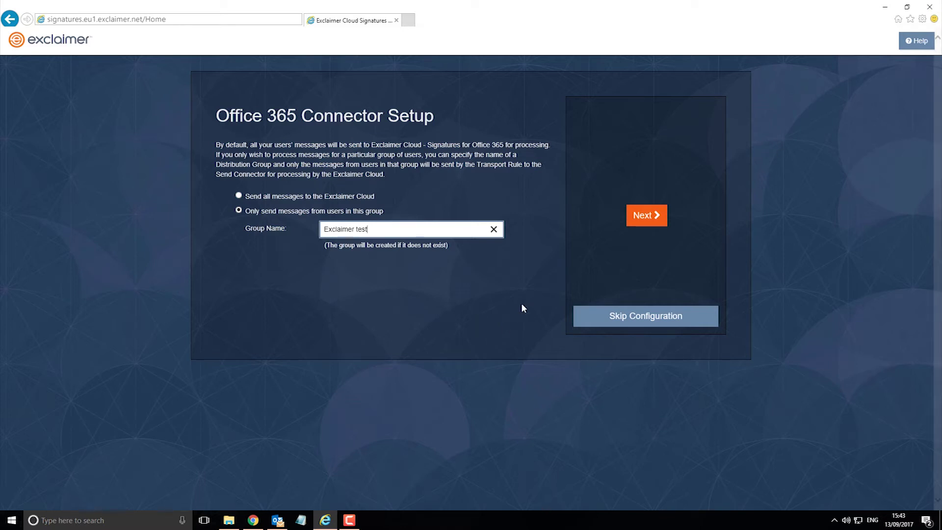
{"action": "left_click", "coordinate": [651, 223]}
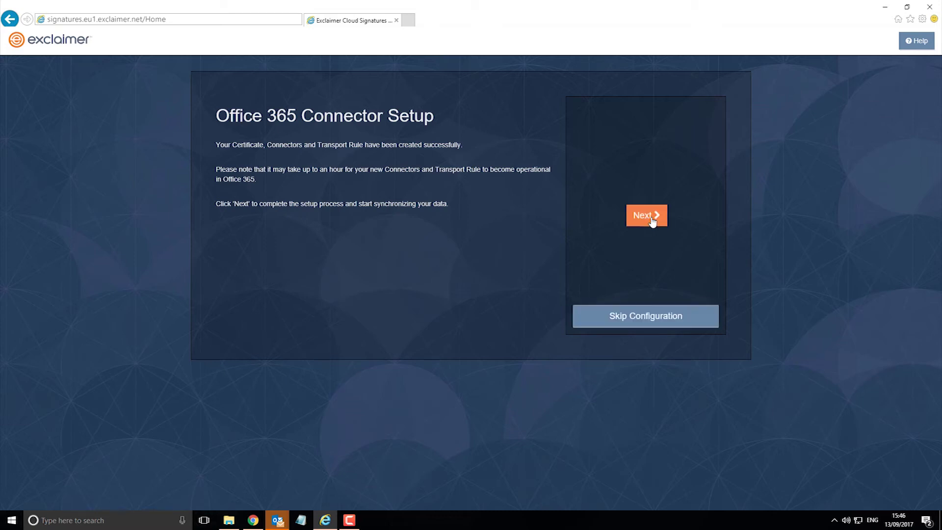
Finish setup, skip company details, choose the FORNA business-card design and select its logo.
{"action": "left_click", "coordinate": [653, 221]}
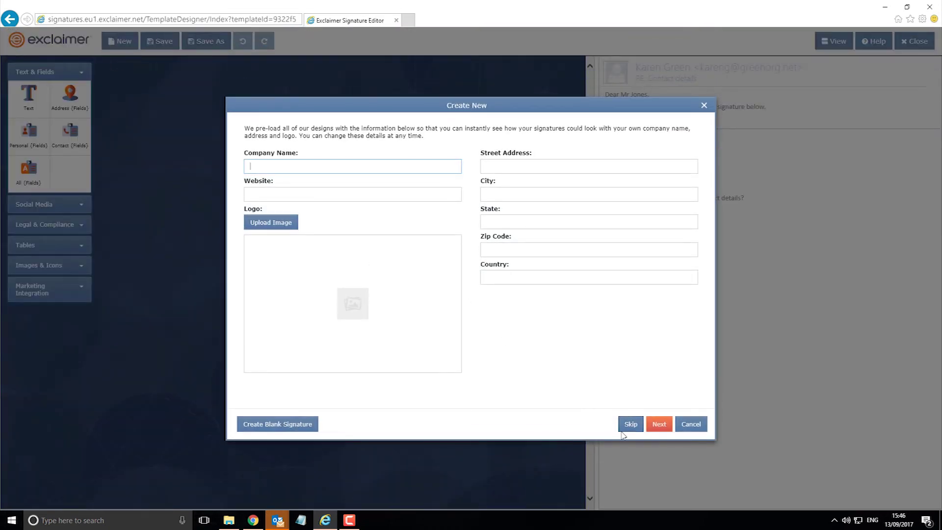
{"action": "left_click", "coordinate": [628, 426]}
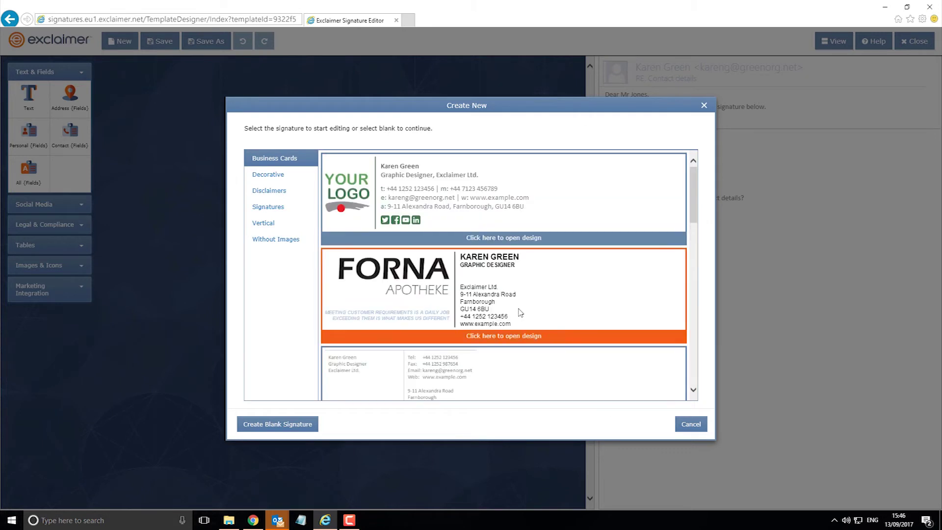
{"action": "left_click", "coordinate": [507, 294]}
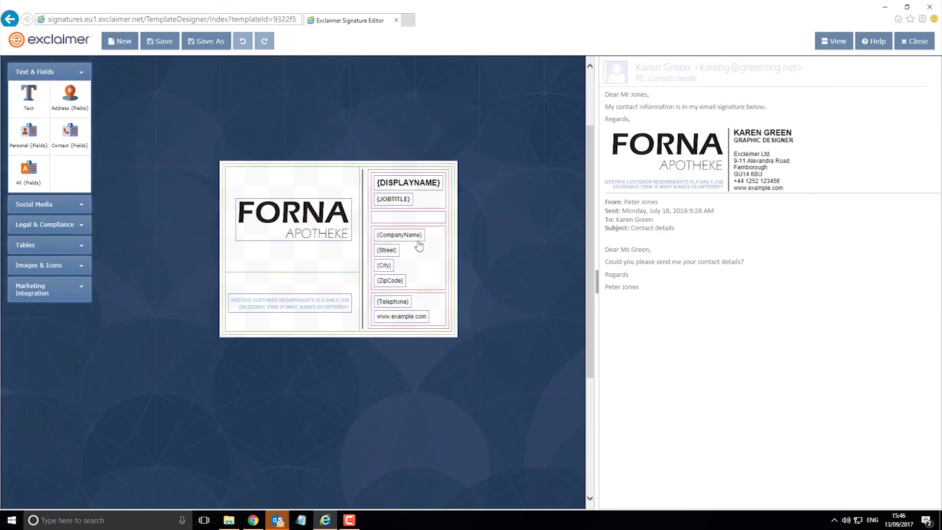
{"action": "left_click", "coordinate": [337, 230]}
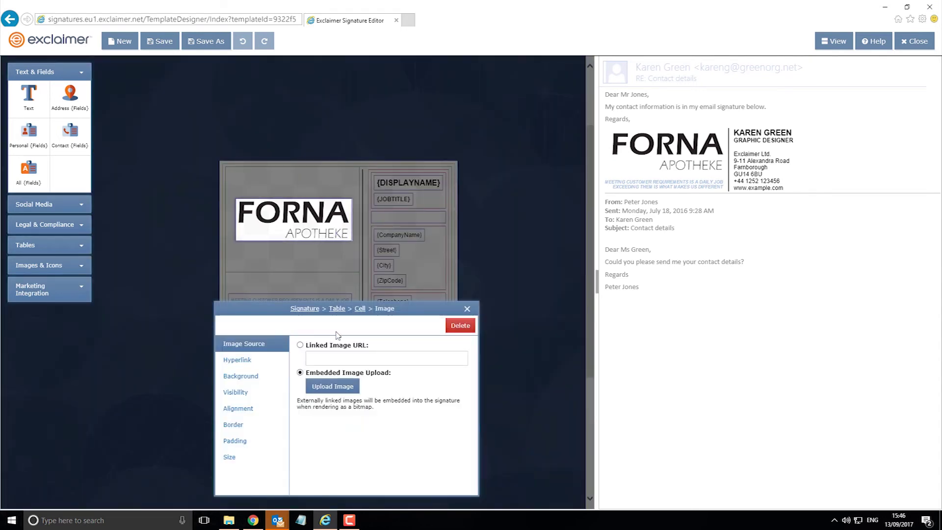
Upload 'Test Image for Demo.png' from Company Logo and Assets as the signature logo.
{"action": "left_click", "coordinate": [330, 388]}
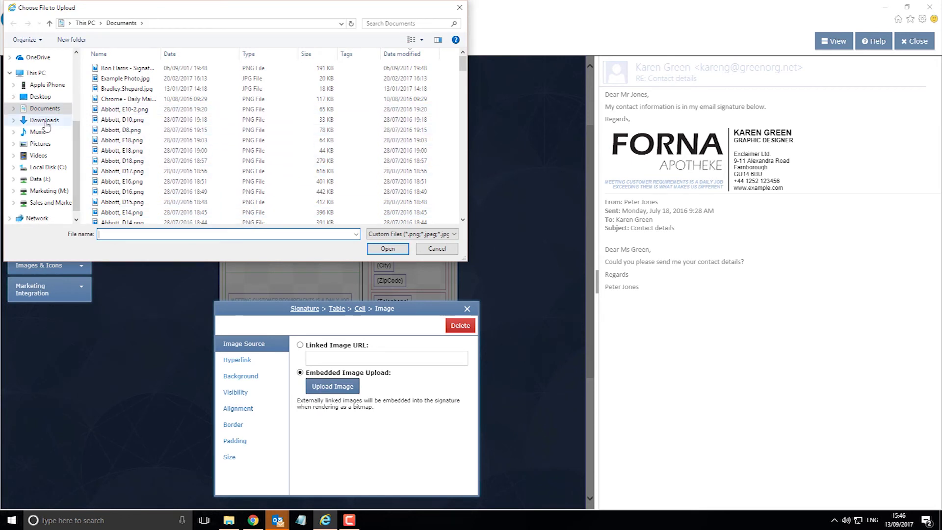
{"action": "left_click", "coordinate": [40, 143]}
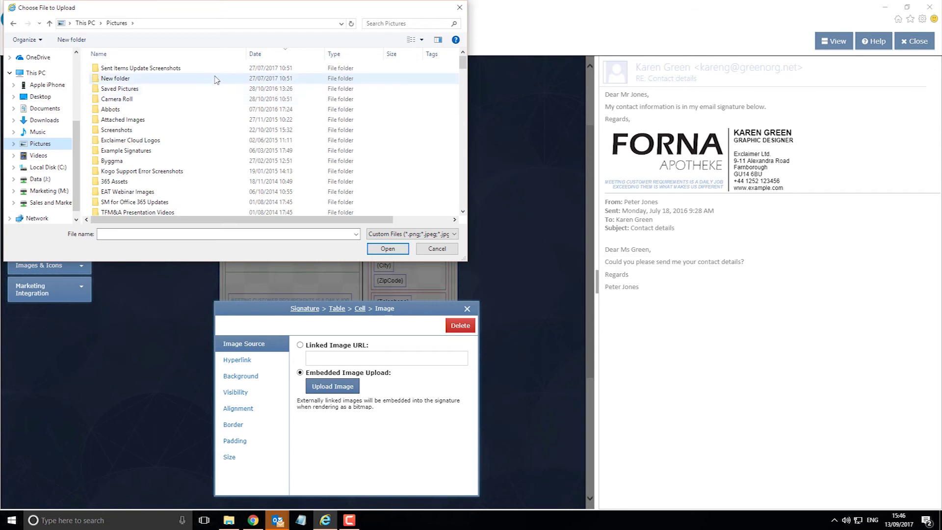
{"action": "double_click", "coordinate": [165, 140]}
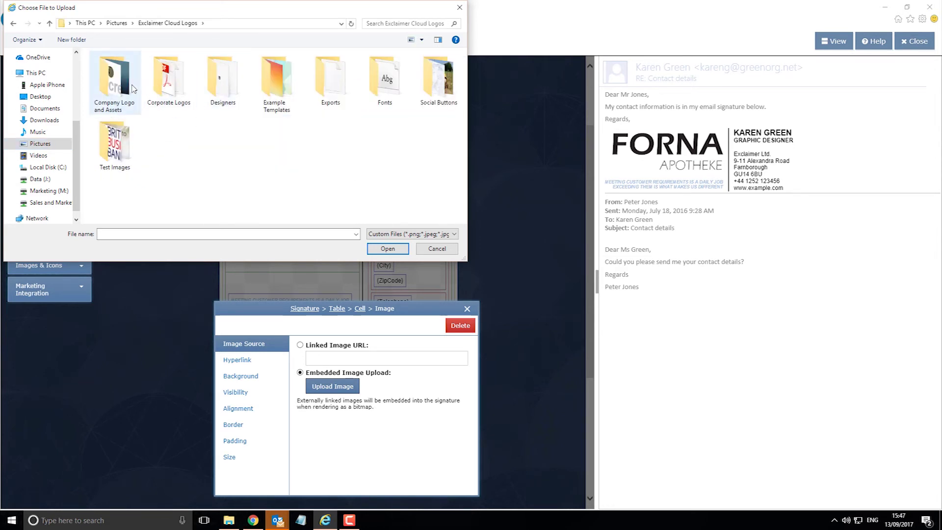
{"action": "double_click", "coordinate": [131, 87]}
{"action": "left_click", "coordinate": [384, 159]}
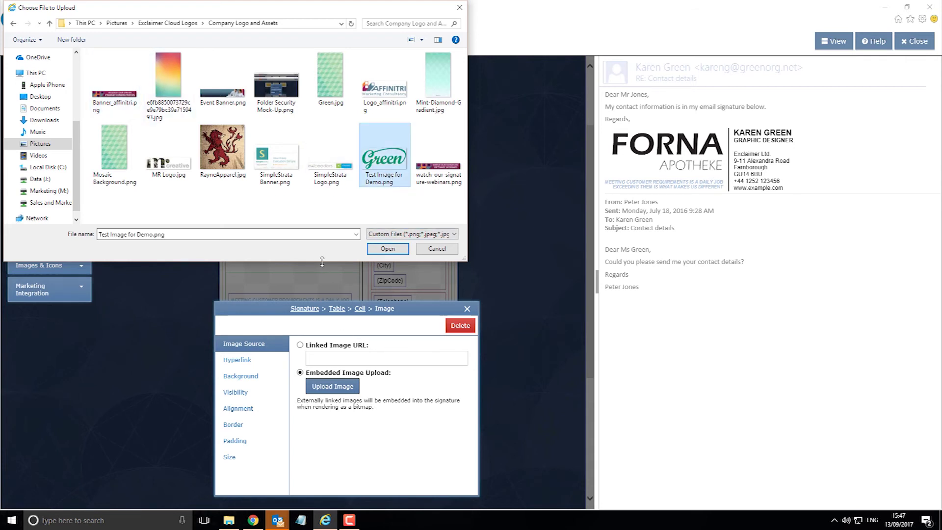
{"action": "left_click", "coordinate": [380, 250]}
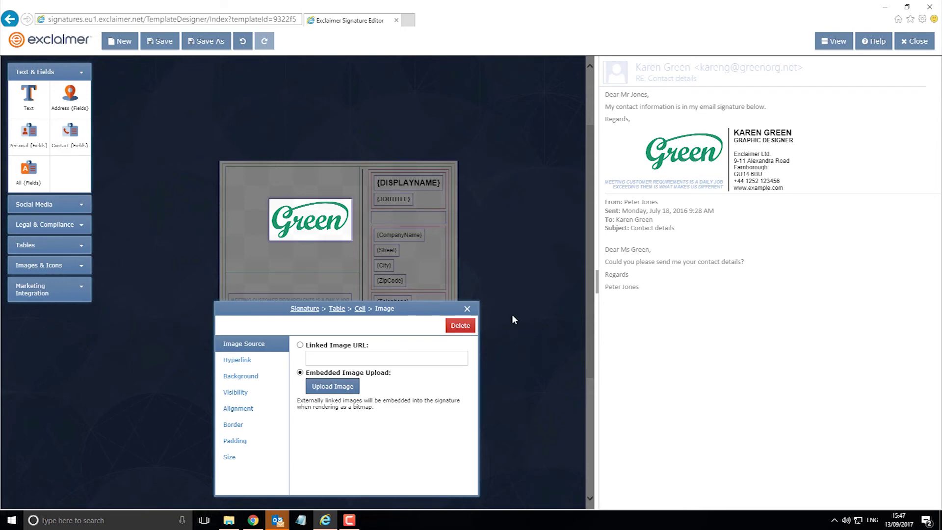
{"action": "left_click", "coordinate": [467, 309]}
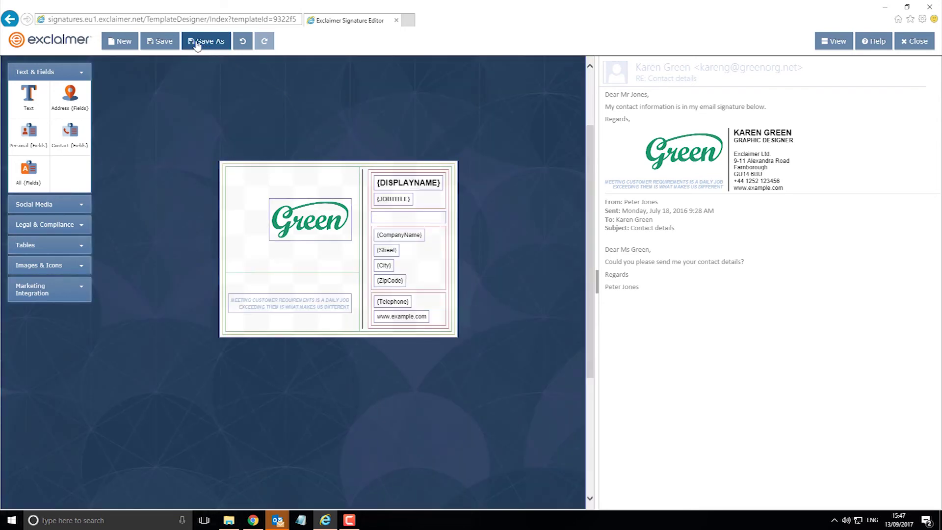
Save the signature as 'Product Team' and close the editor.
{"action": "left_click", "coordinate": [166, 42]}
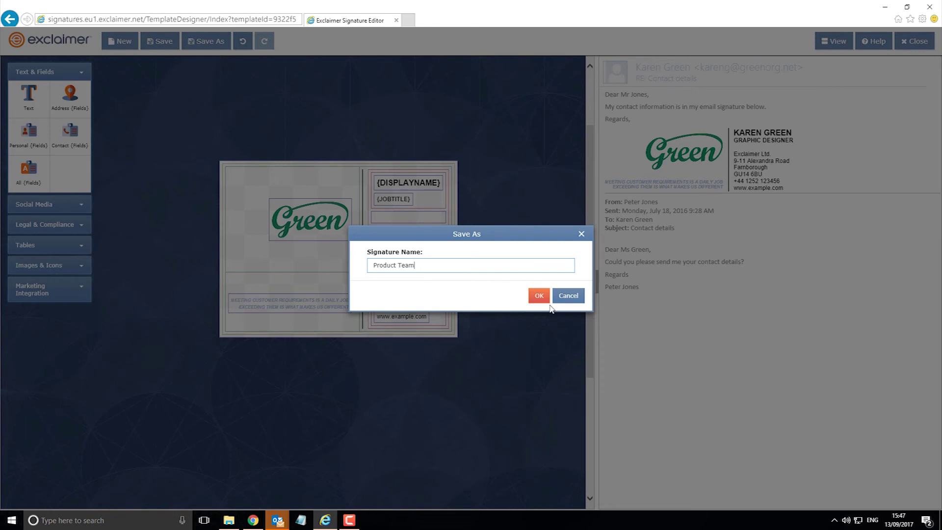
{"action": "left_click", "coordinate": [541, 296]}
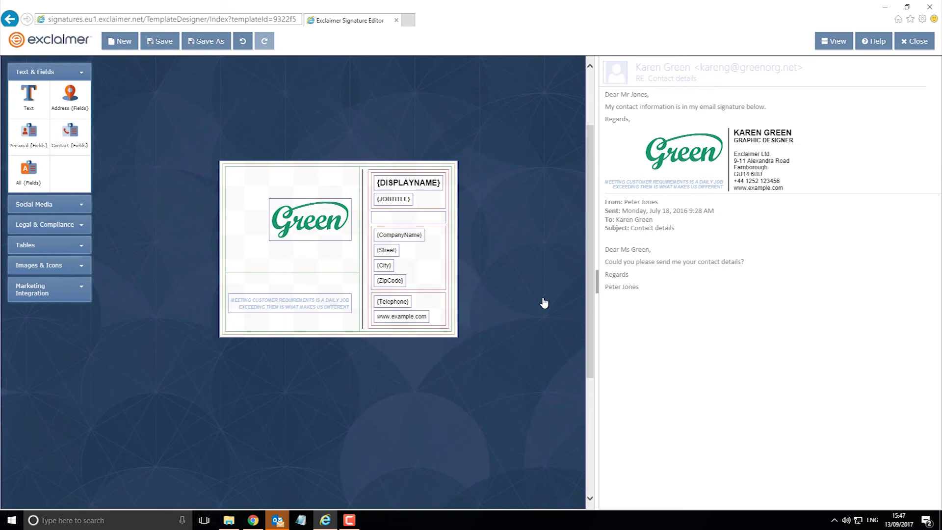
{"action": "left_click", "coordinate": [912, 43]}
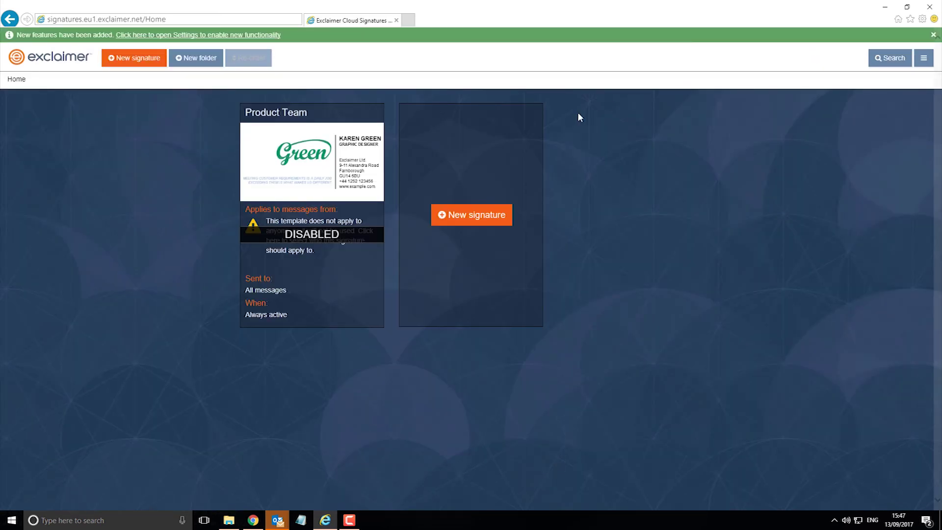
{"action": "mouse_move", "coordinate": [312, 221]}
{"action": "left_click", "coordinate": [313, 260]}
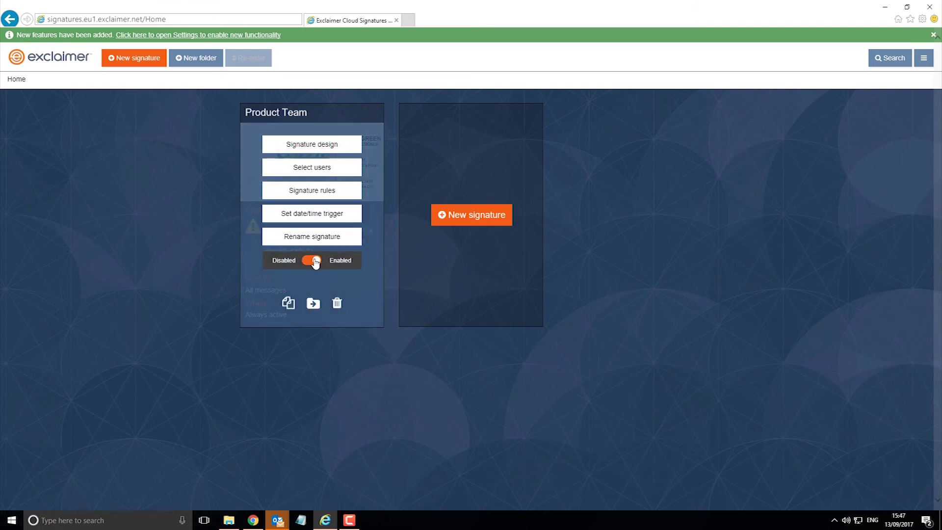
{"action": "left_click", "coordinate": [301, 175]}
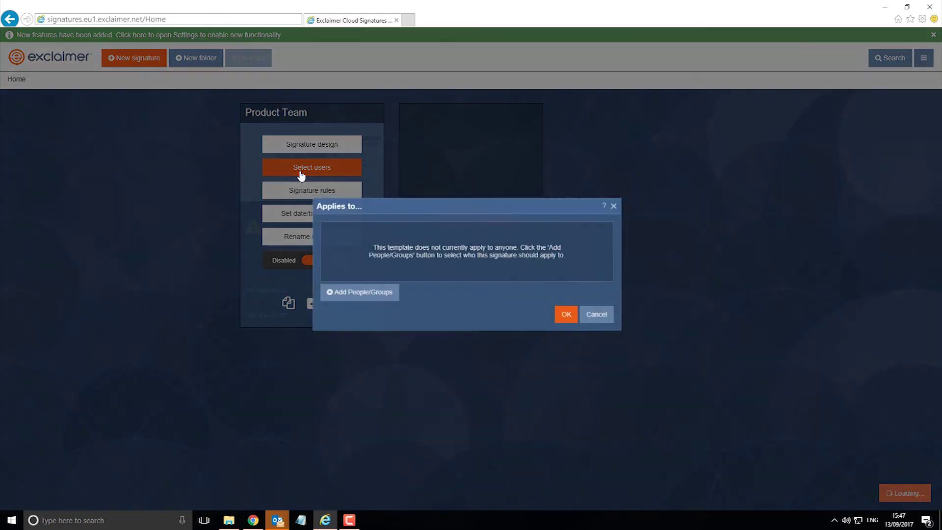
{"action": "left_click", "coordinate": [354, 303]}
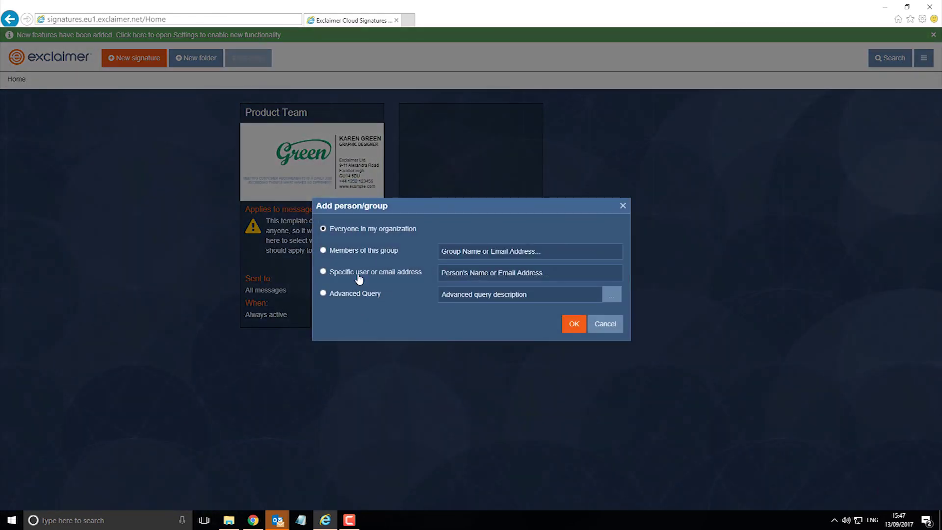
{"action": "left_click", "coordinate": [360, 278]}
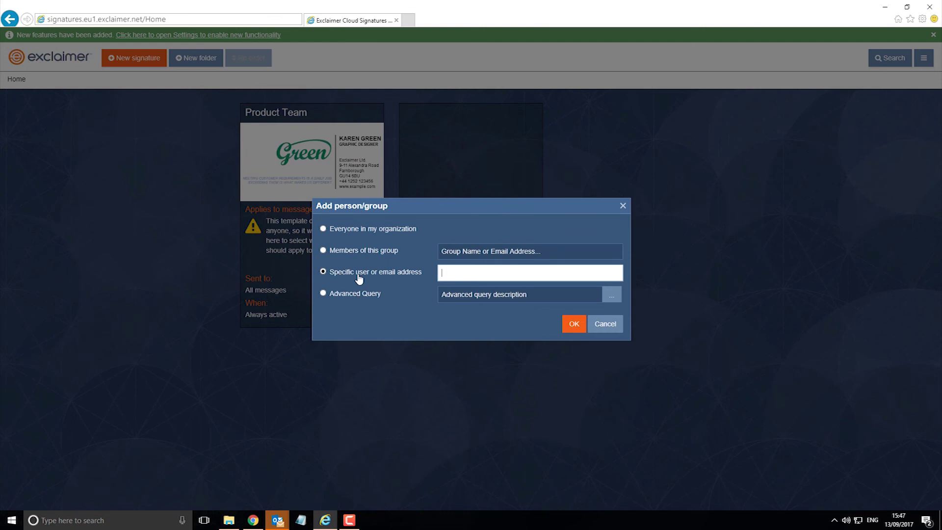
{"action": "type", "text": "Brad"}
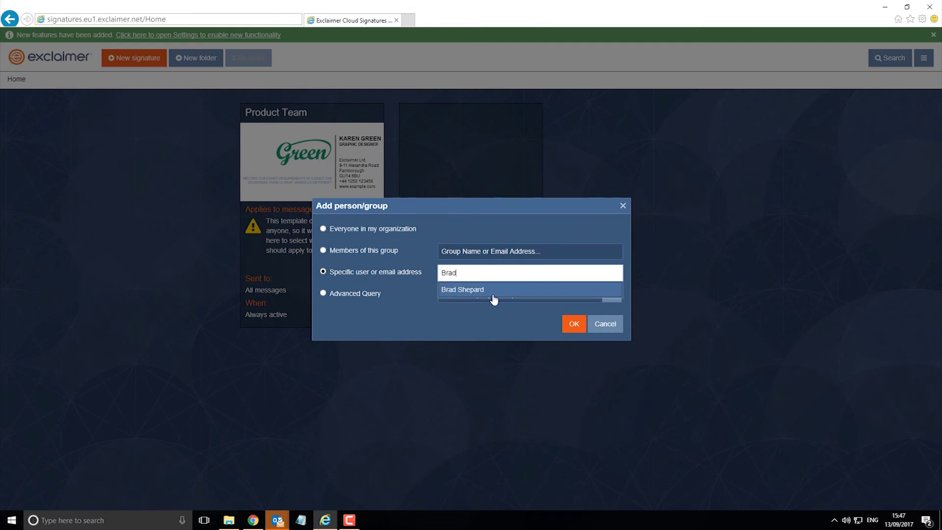
{"action": "left_click", "coordinate": [493, 290]}
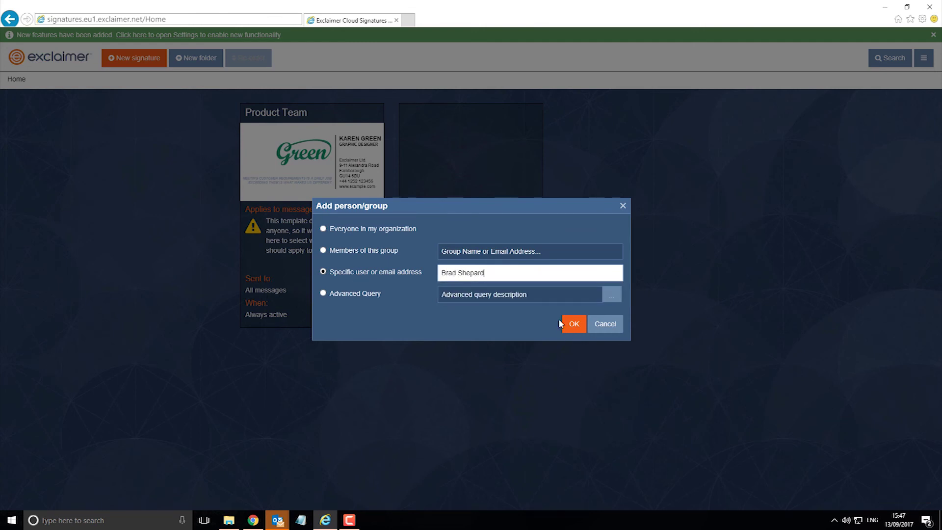
{"action": "left_click", "coordinate": [574, 326]}
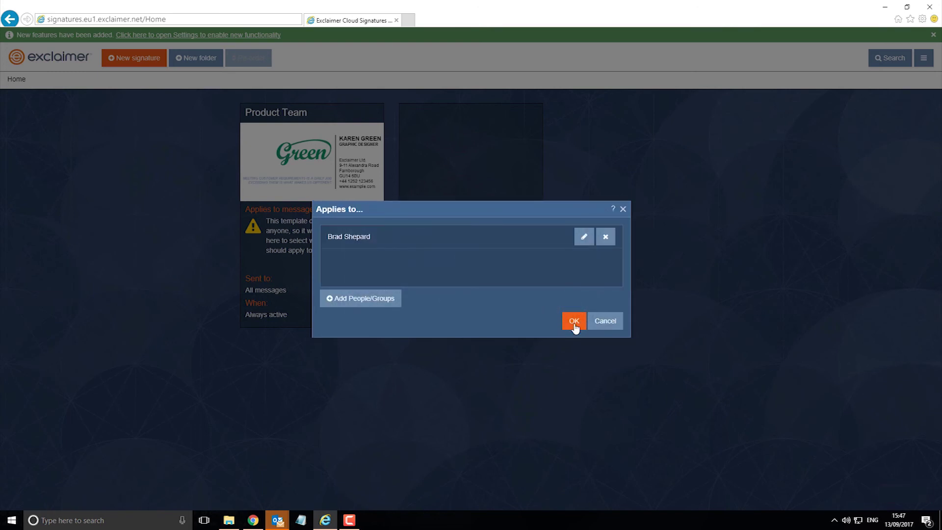
{"action": "left_click", "coordinate": [574, 322]}
{"action": "mouse_move", "coordinate": [312, 215]}
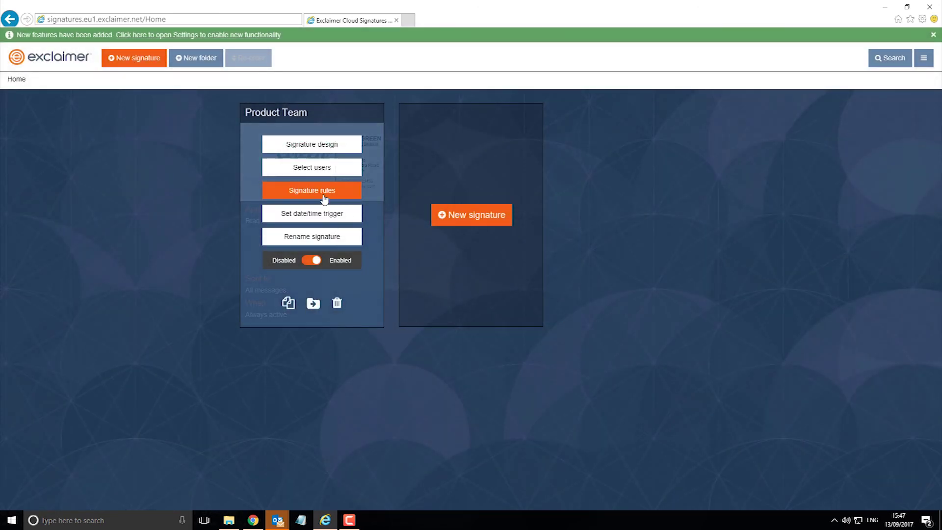
Enable Outlook client download for Product Team as the default for new messages.
{"action": "left_click", "coordinate": [324, 199]}
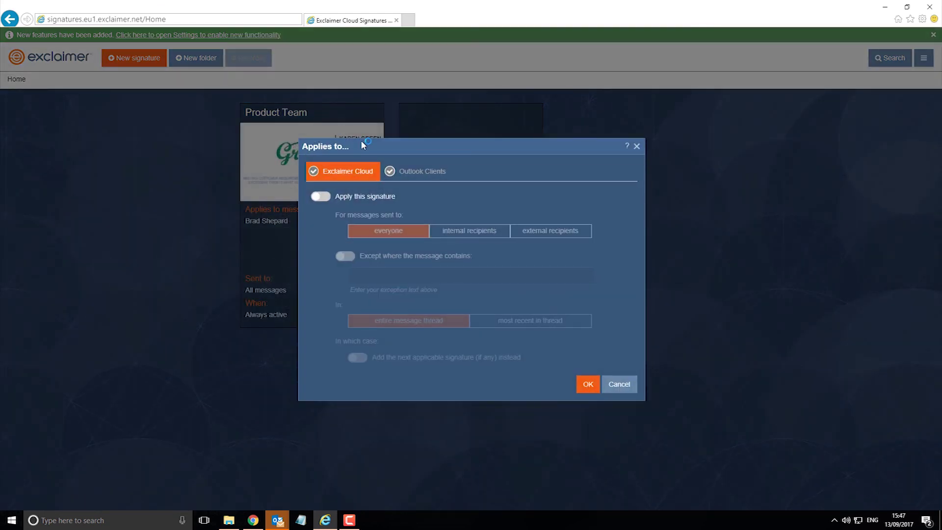
{"action": "left_click", "coordinate": [420, 177]}
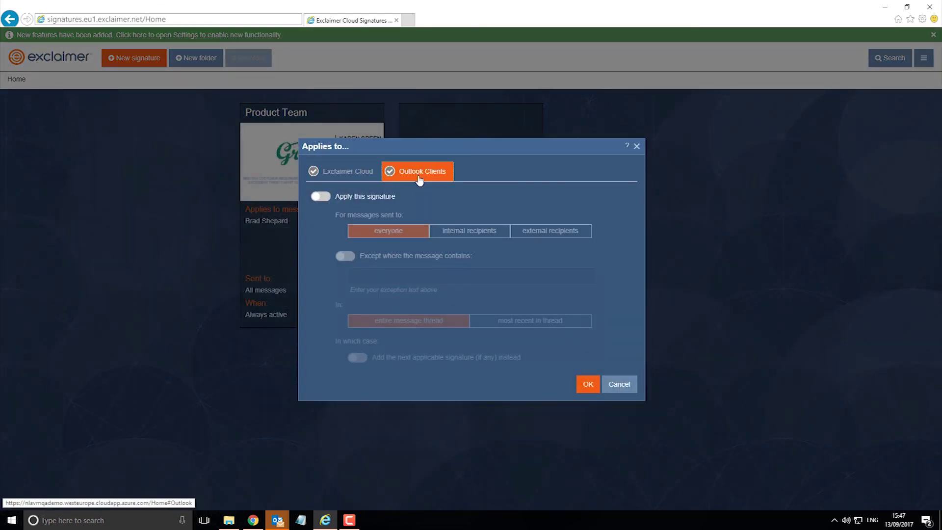
{"action": "left_click", "coordinate": [321, 196]}
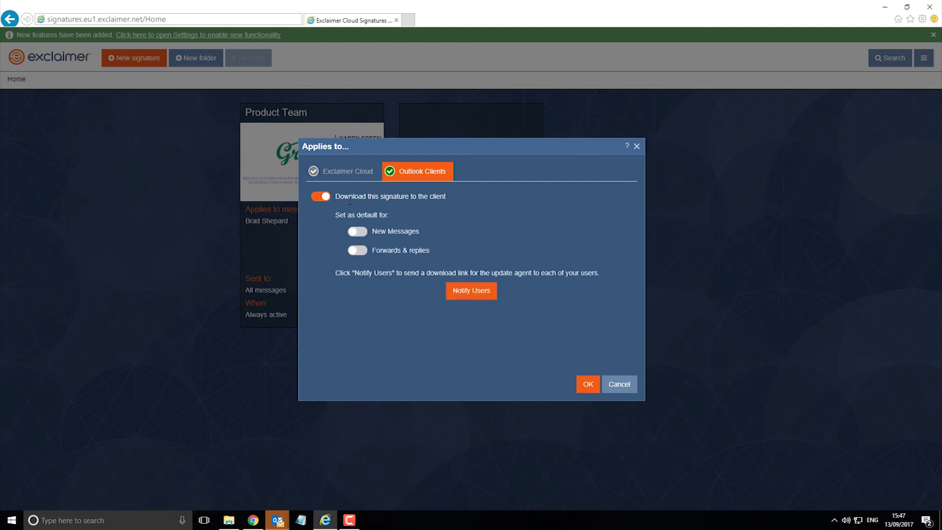
{"action": "left_click", "coordinate": [359, 236]}
{"action": "left_click", "coordinate": [587, 383]}
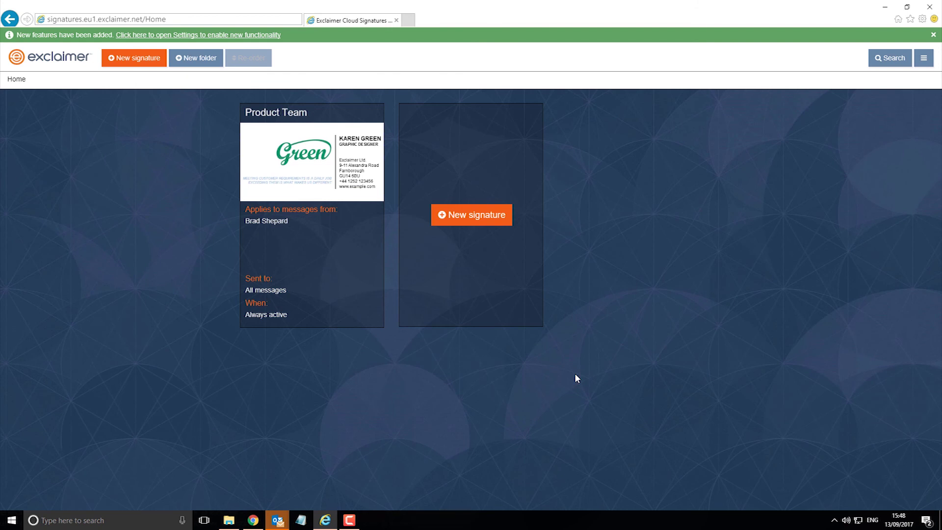
Go to outlookclient.exclaimer.net in a new browser tab.
{"action": "left_click", "coordinate": [410, 21]}
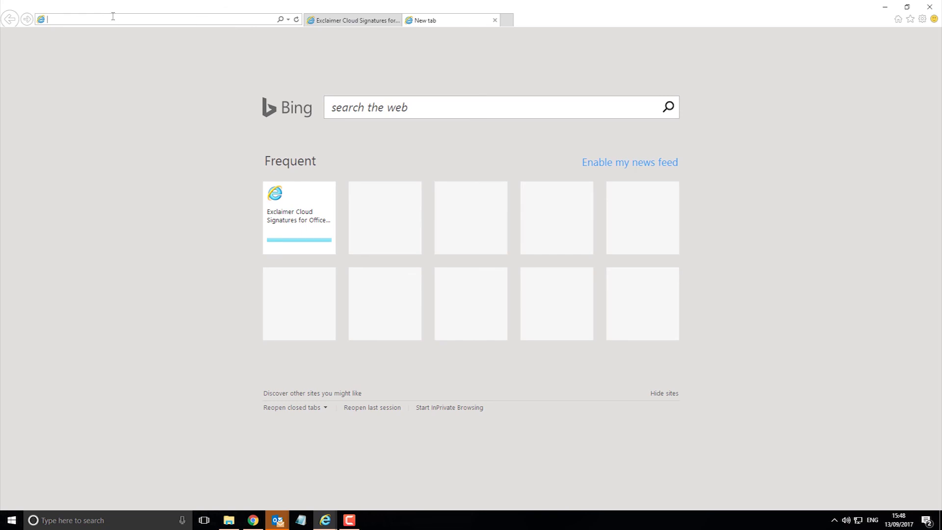
{"action": "type", "text": "outlook"}
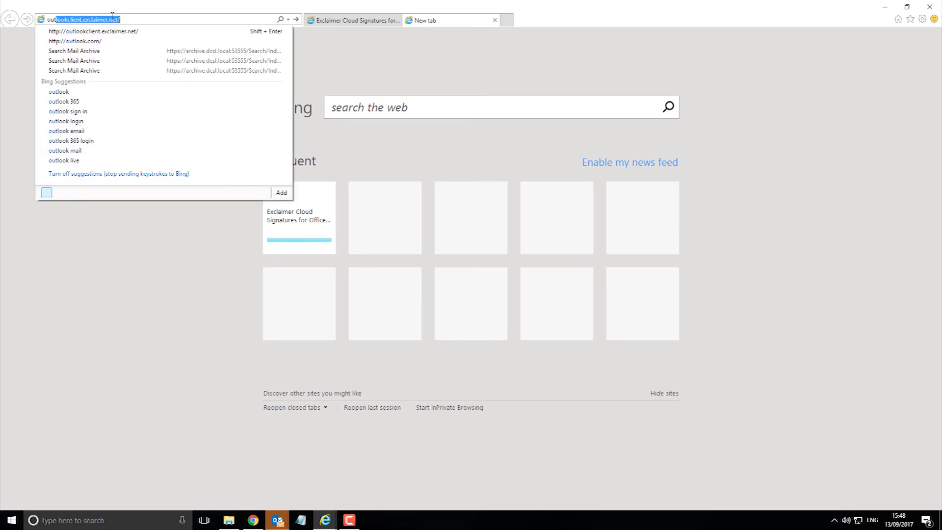
{"action": "type", "text": "client"}
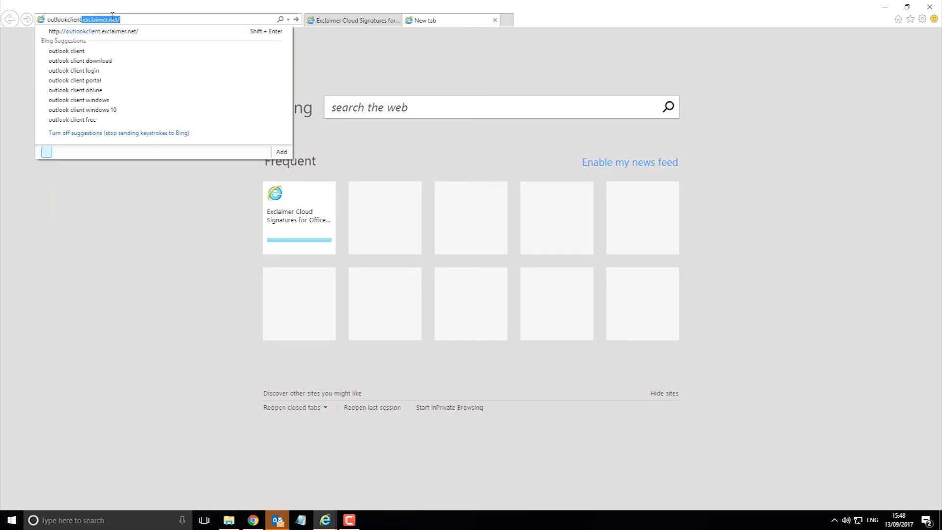
{"action": "type", "text": ".exclaimer.ne"}
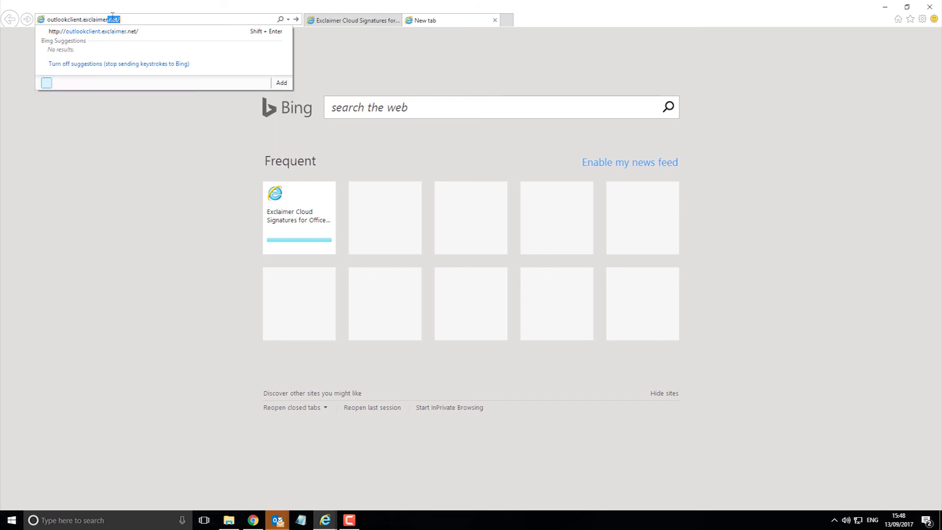
{"action": "type", "text": "t"}
{"action": "key", "text": "Return"}
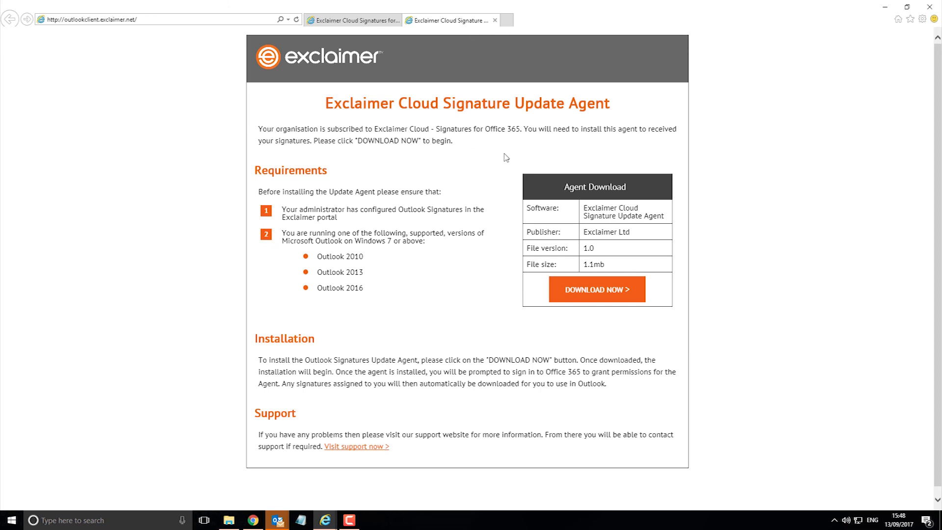
Download and install the Signature Update Agent, then check a new Outlook email for the Green Product Team signature.
{"action": "left_click", "coordinate": [590, 289]}
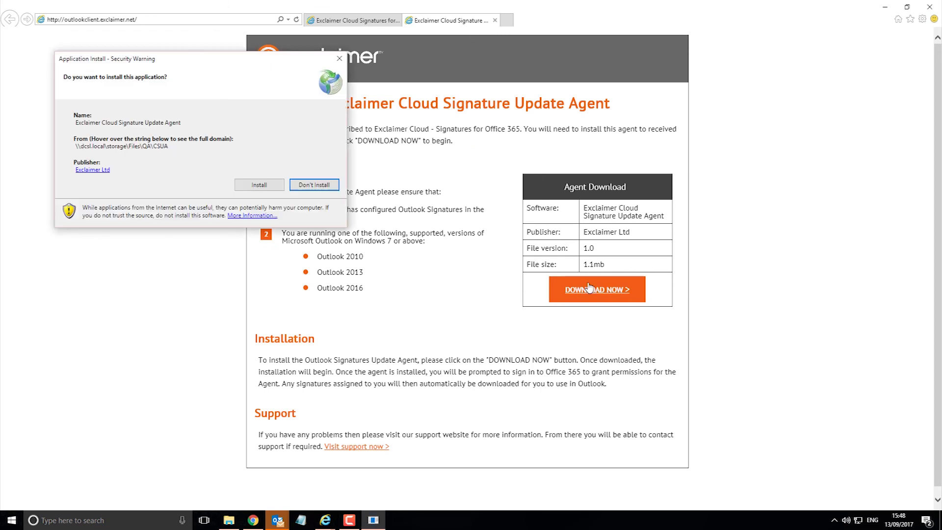
{"action": "left_click", "coordinate": [257, 188]}
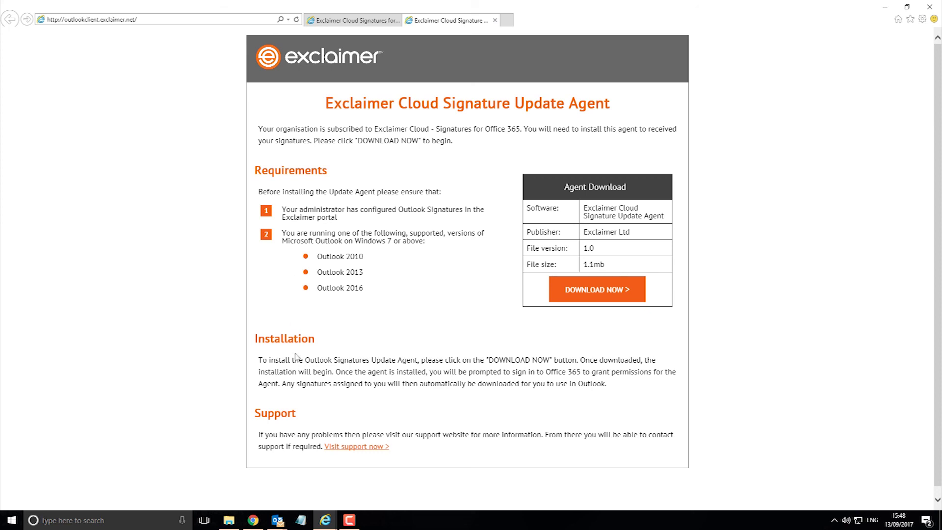
{"action": "mouse_move", "coordinate": [278, 520]}
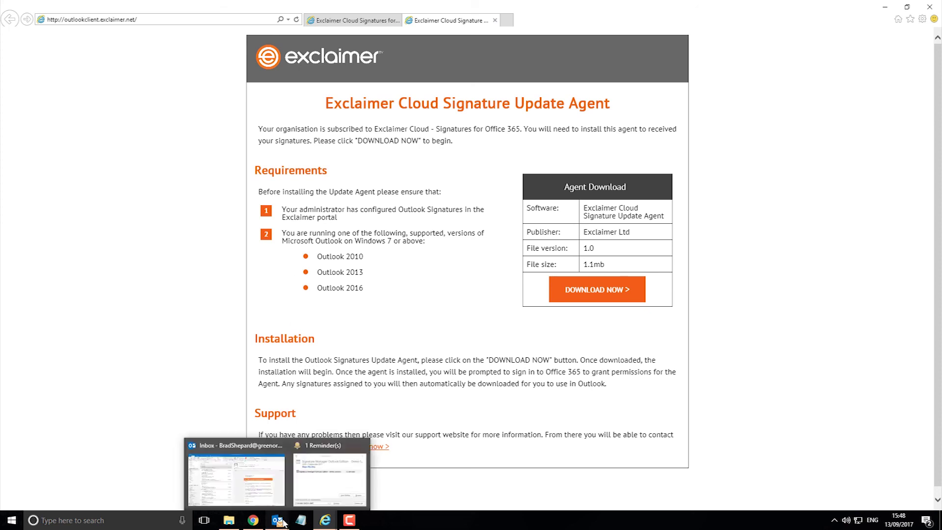
{"action": "left_click", "coordinate": [248, 480]}
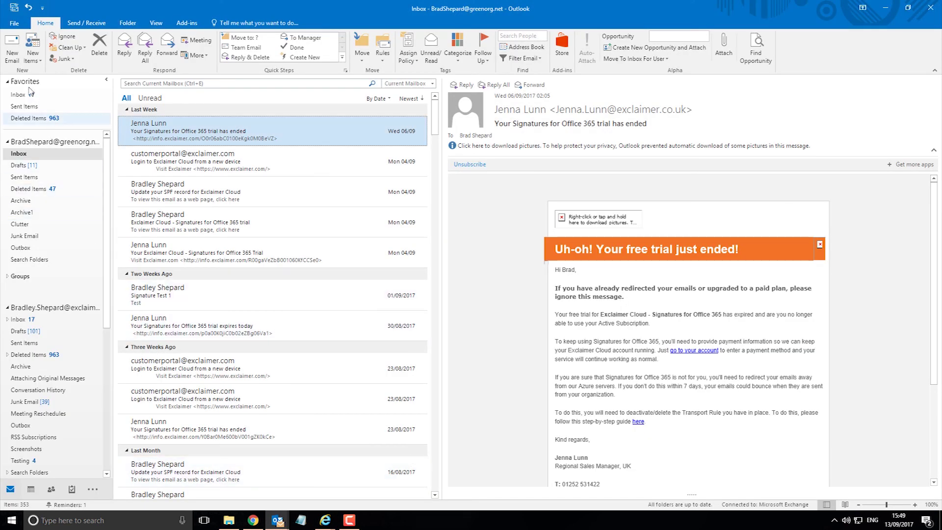
{"action": "left_click", "coordinate": [14, 58]}
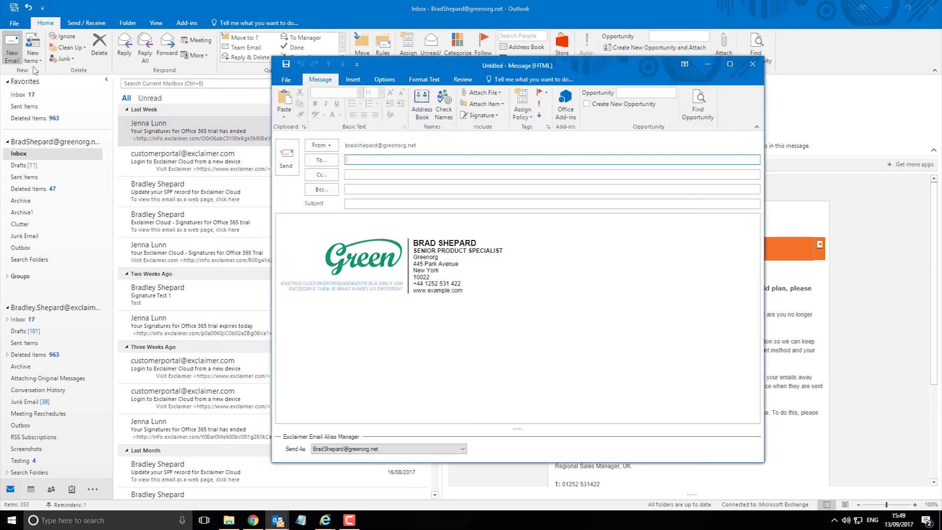